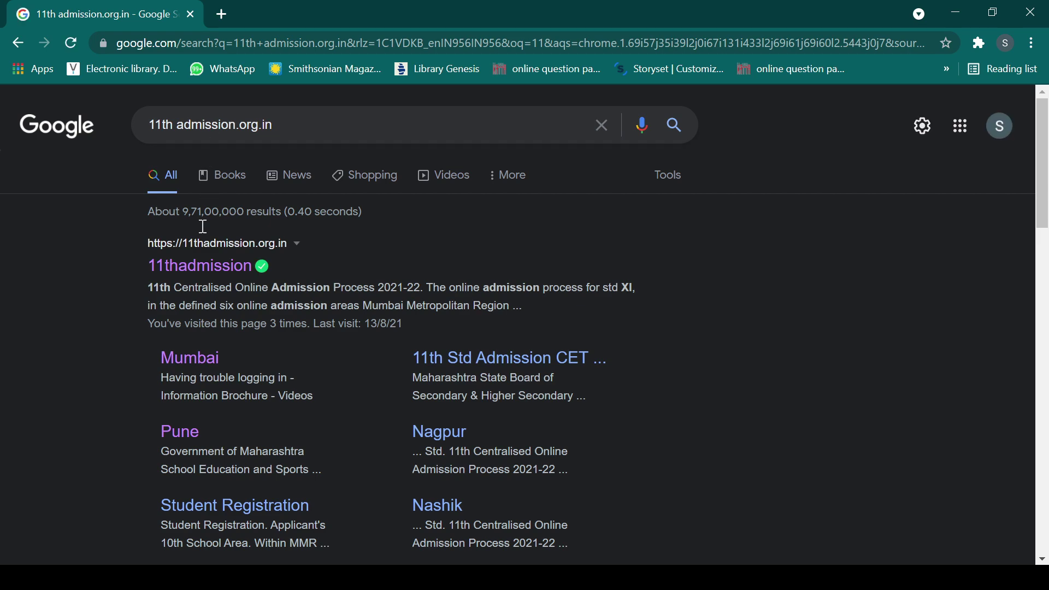
Open the 11thadmission site, choose the Pune (PMC, PCMC) region and close the introduction popup.
left_click(231, 267)
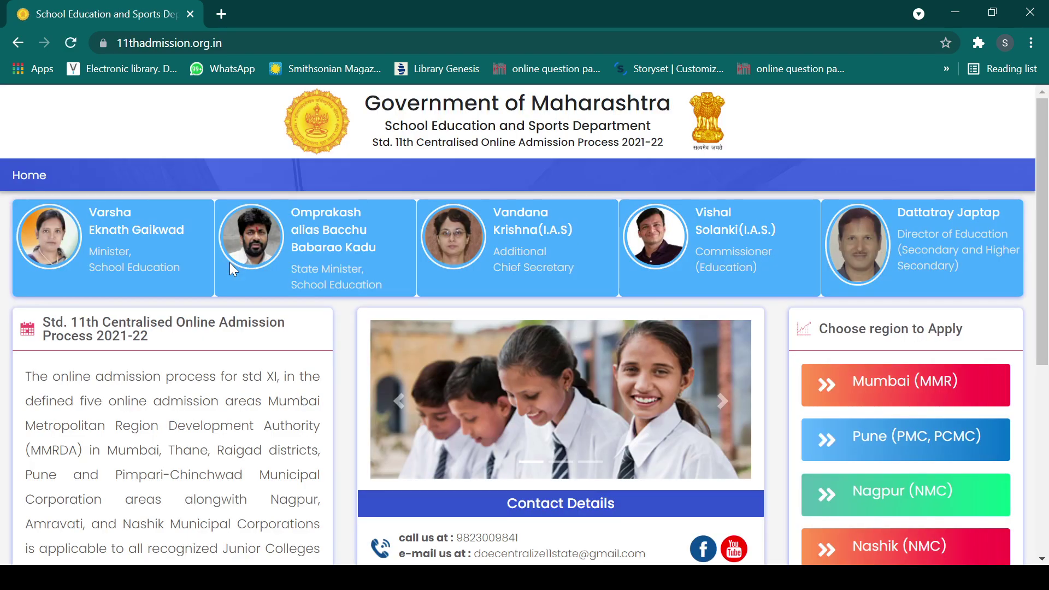
scroll(785, 405, "down", 4)
scroll(785, 405, "up", 2)
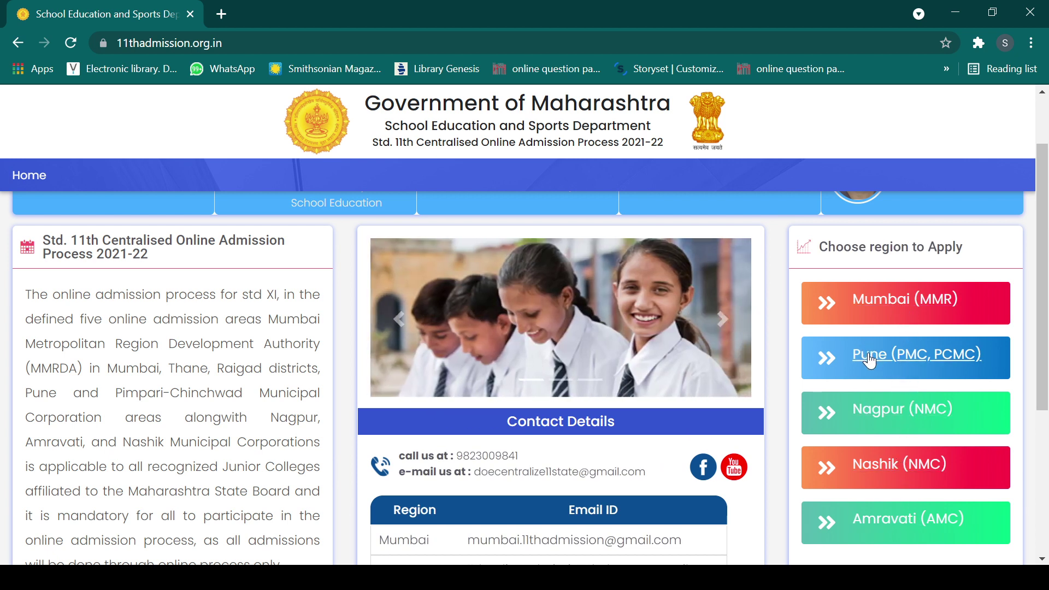
left_click(868, 356)
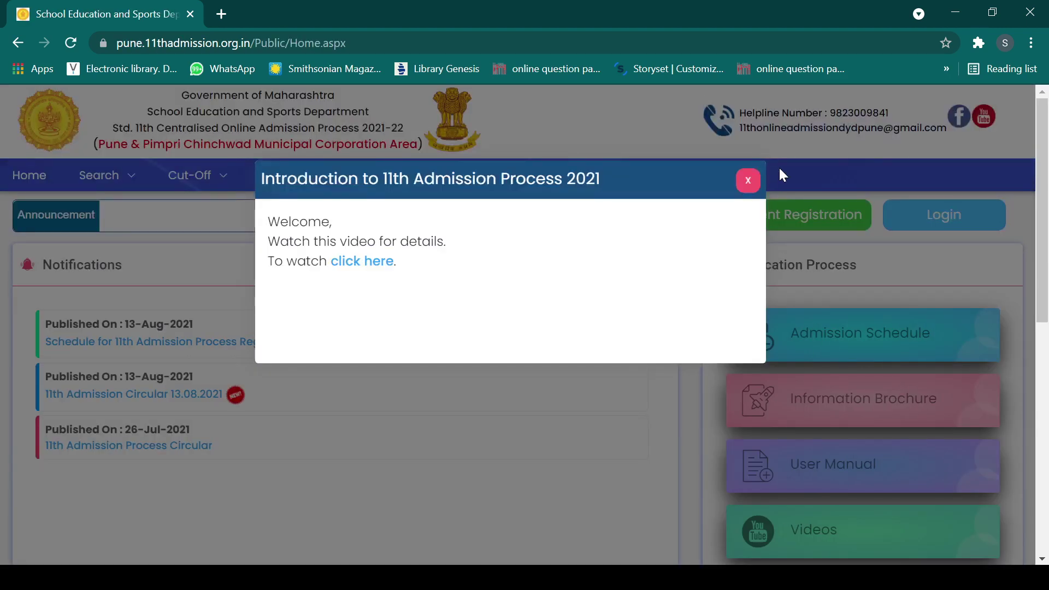
left_click(747, 180)
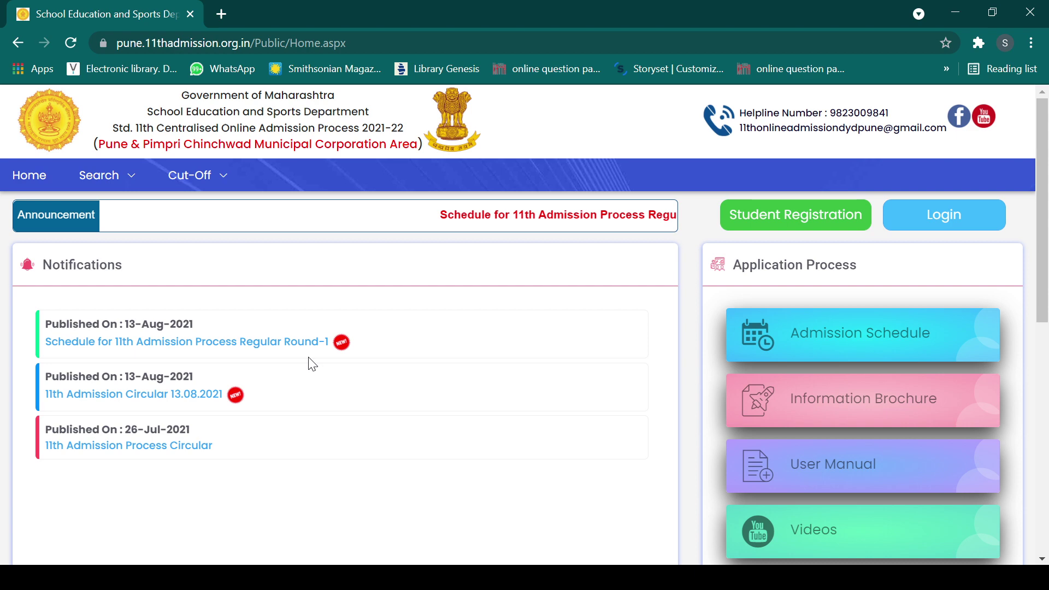
left_click(295, 344)
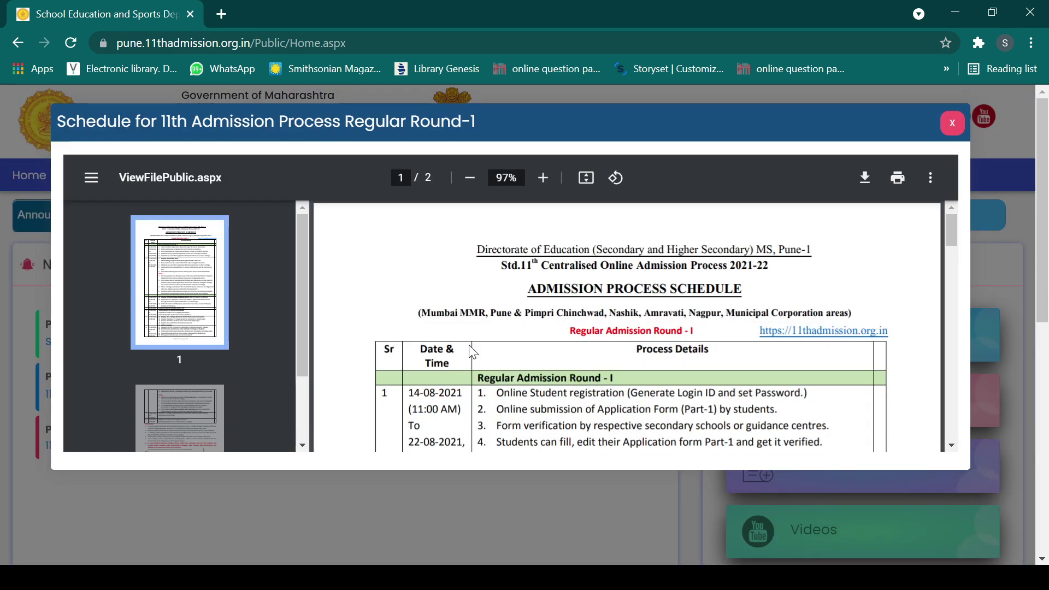
scroll(473, 351, "down", 3)
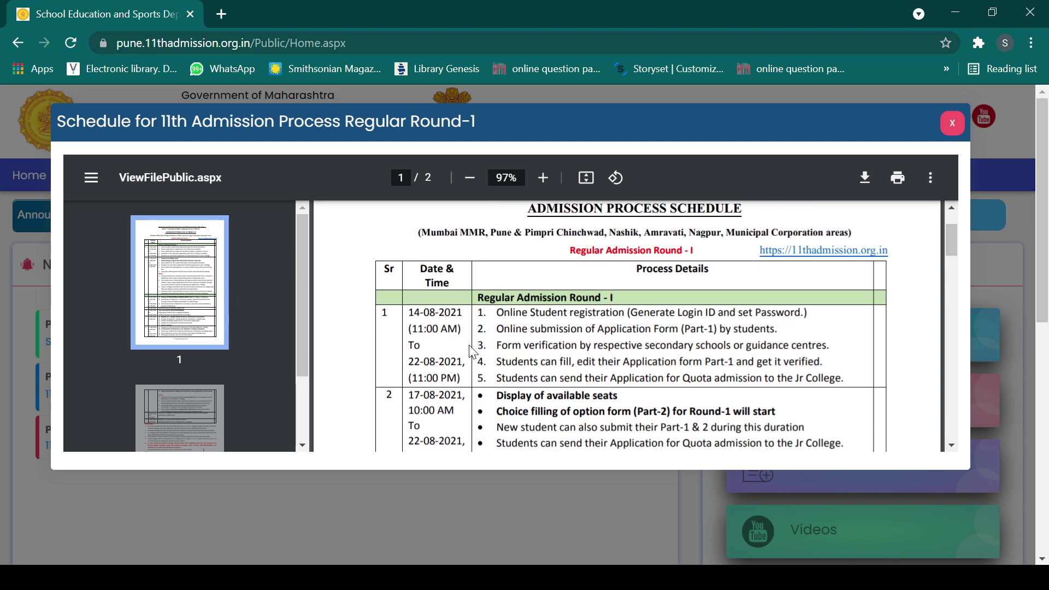
scroll(472, 351, "down", 3)
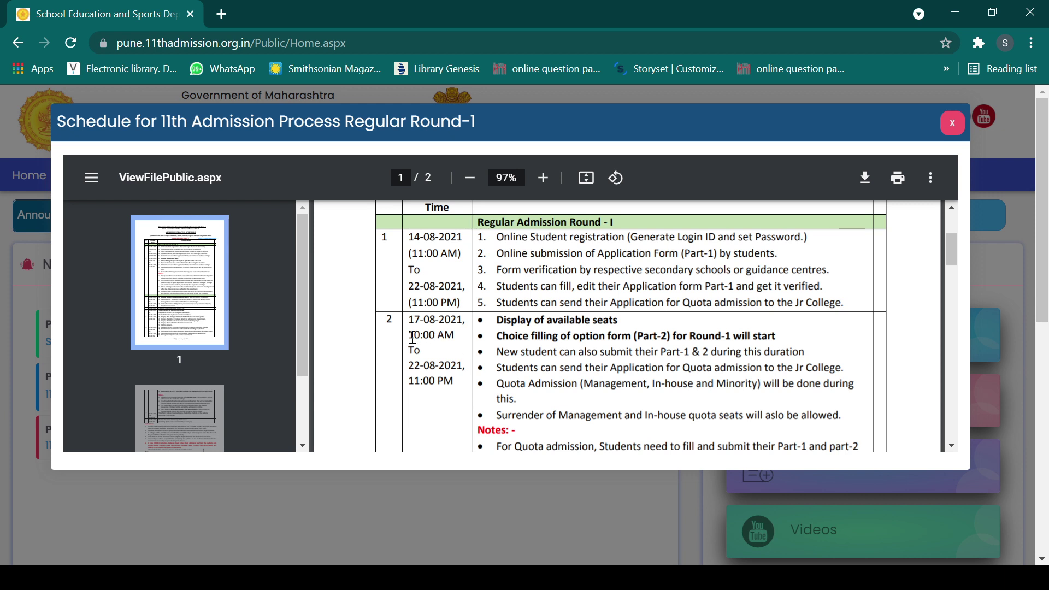
left_click_drag(410, 320, 462, 320)
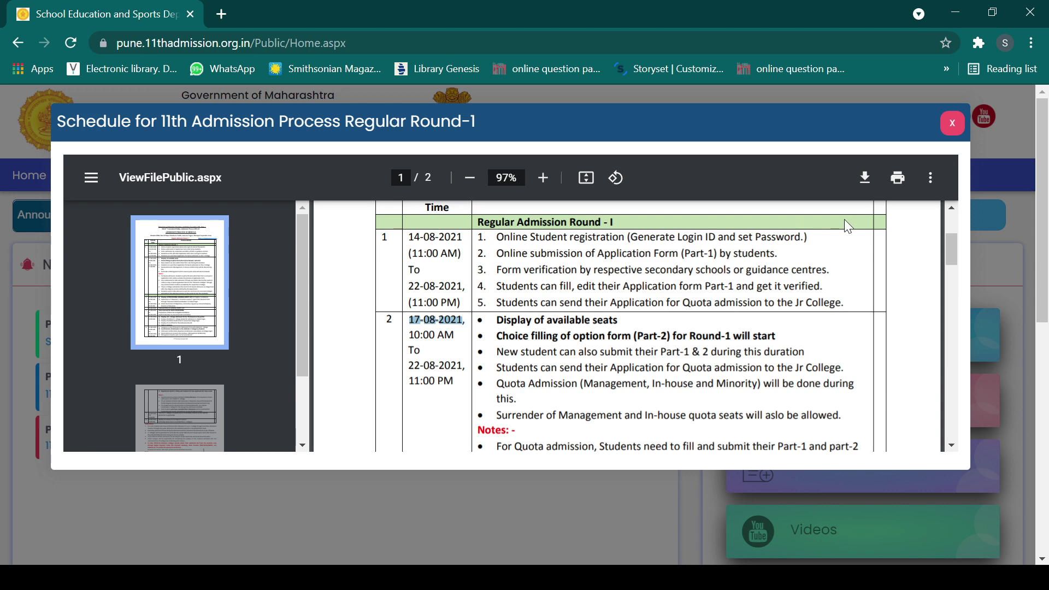
left_click(955, 123)
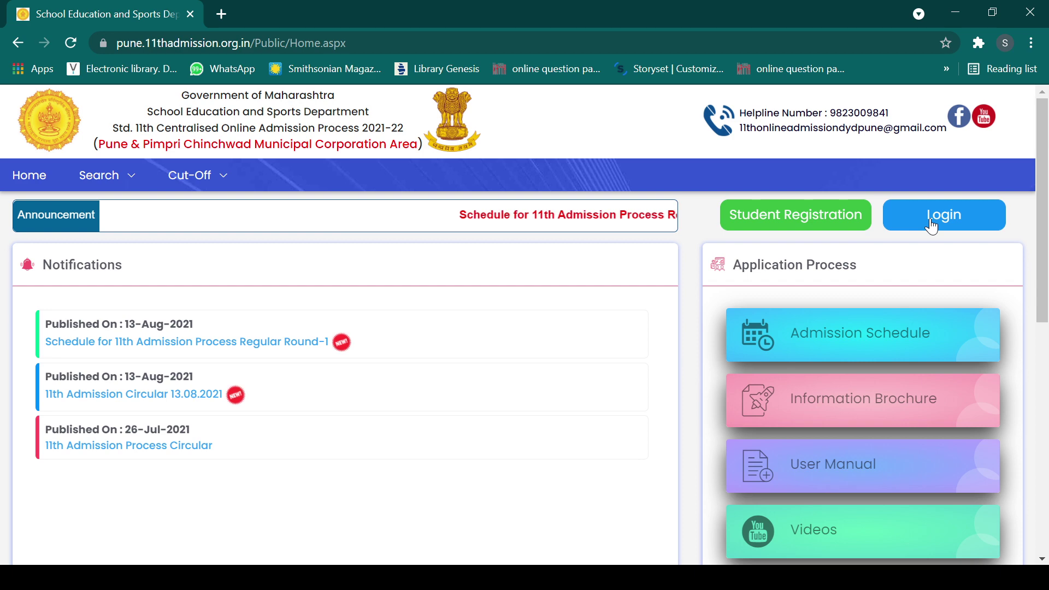
Open the Student Registration form from the Pune home page.
left_click(777, 218)
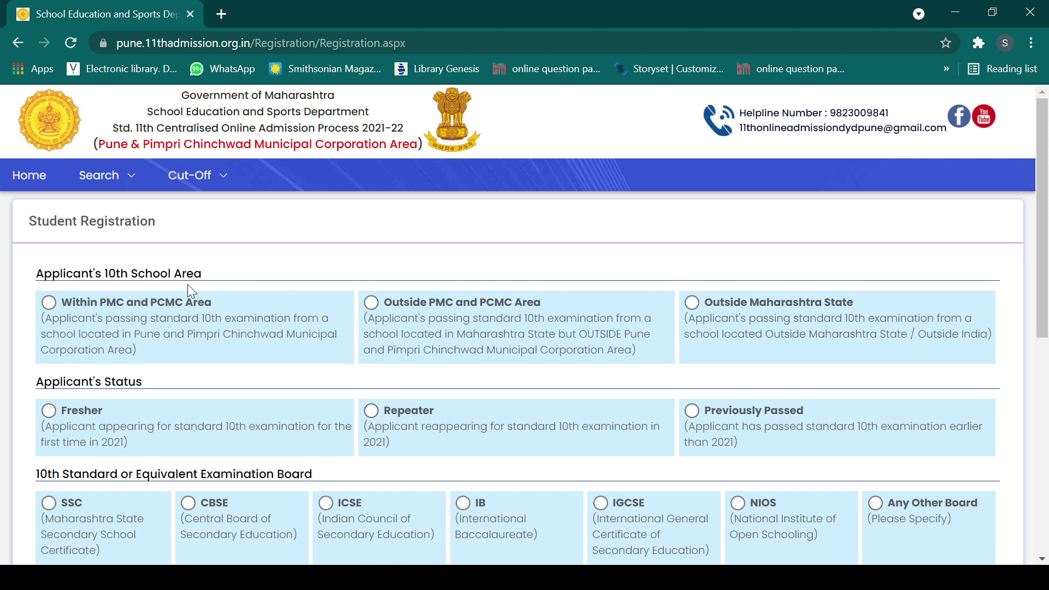
Mark the 10th school as Within PMC and PCMC Area and scroll down the form.
left_click(85, 308)
scroll(438, 380, "down", 2)
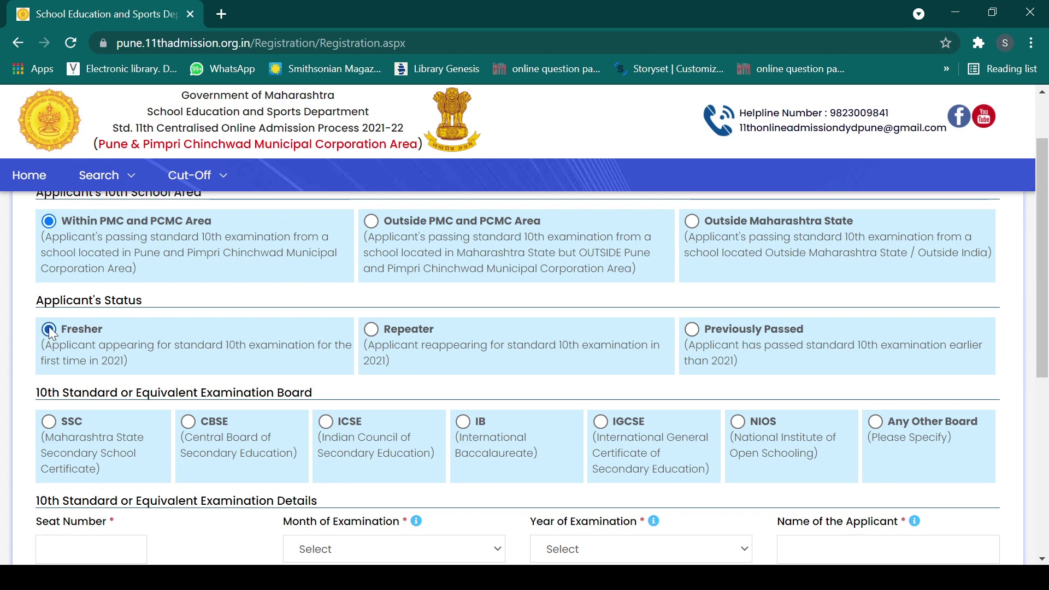
scroll(49, 327, "down", 3)
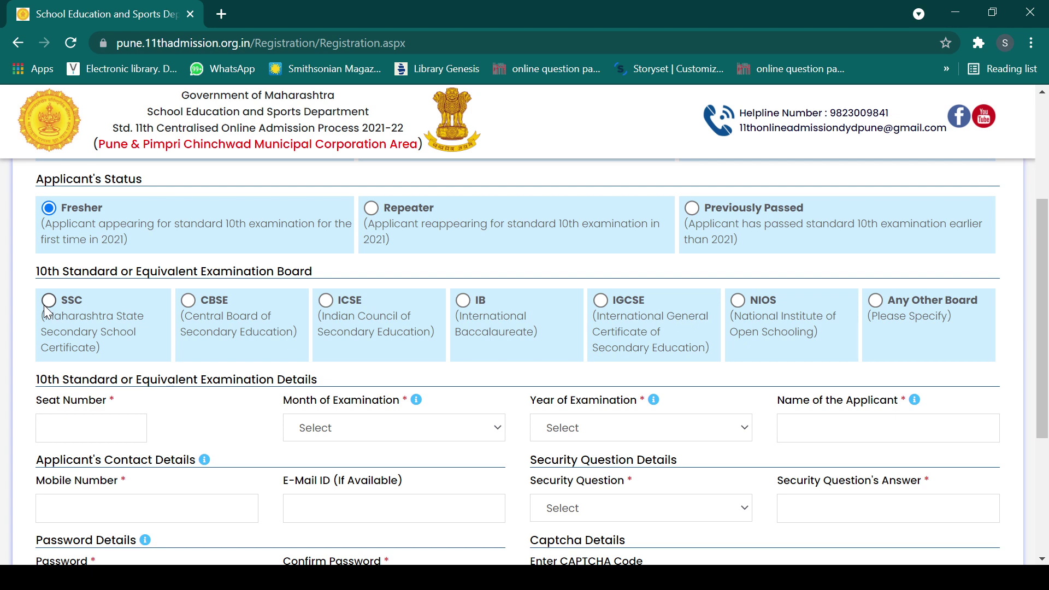
Fill in the 10th seat number and mobile number, with CBSE as the examination board.
left_click(49, 301)
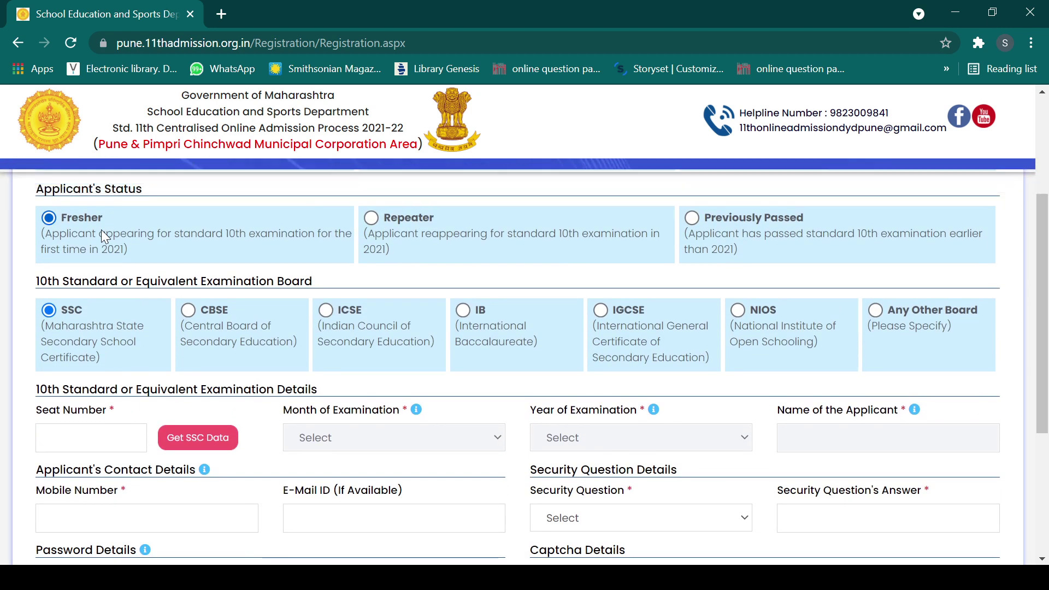
left_click(116, 437)
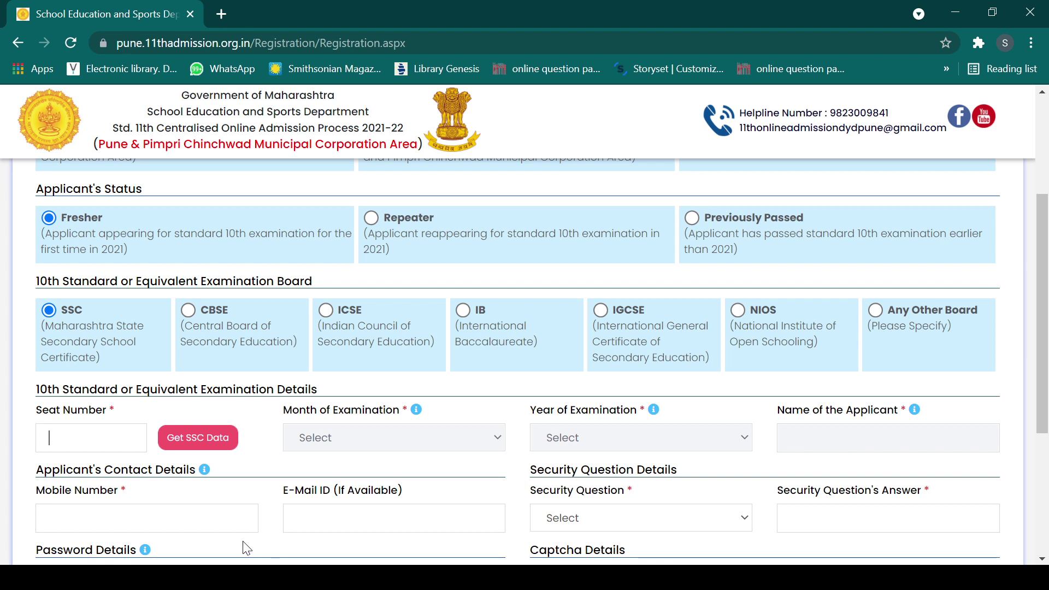
scroll(244, 522, "down", 2)
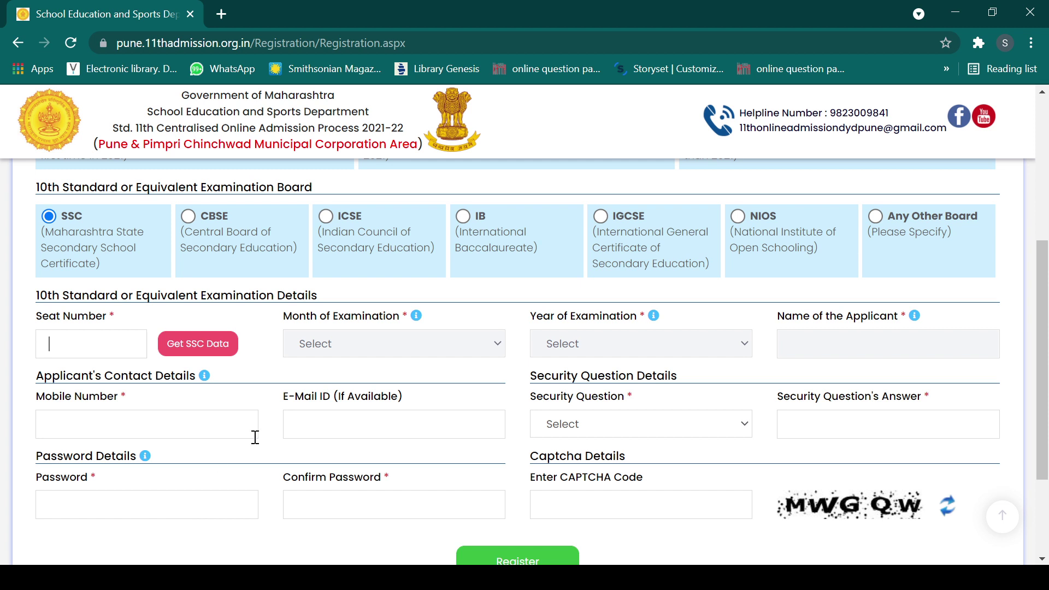
left_click(220, 424)
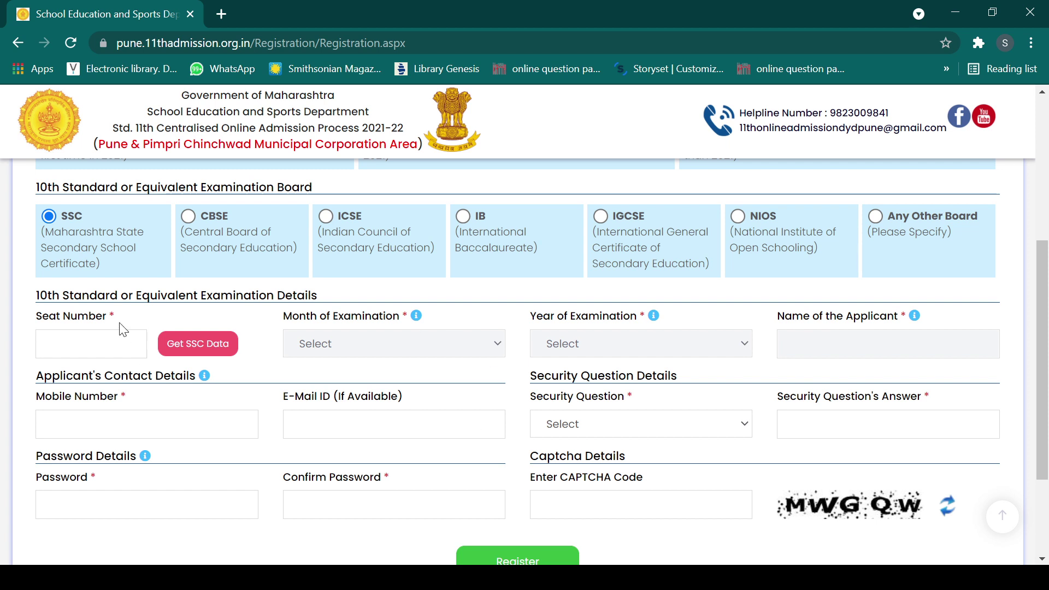
left_click(188, 216)
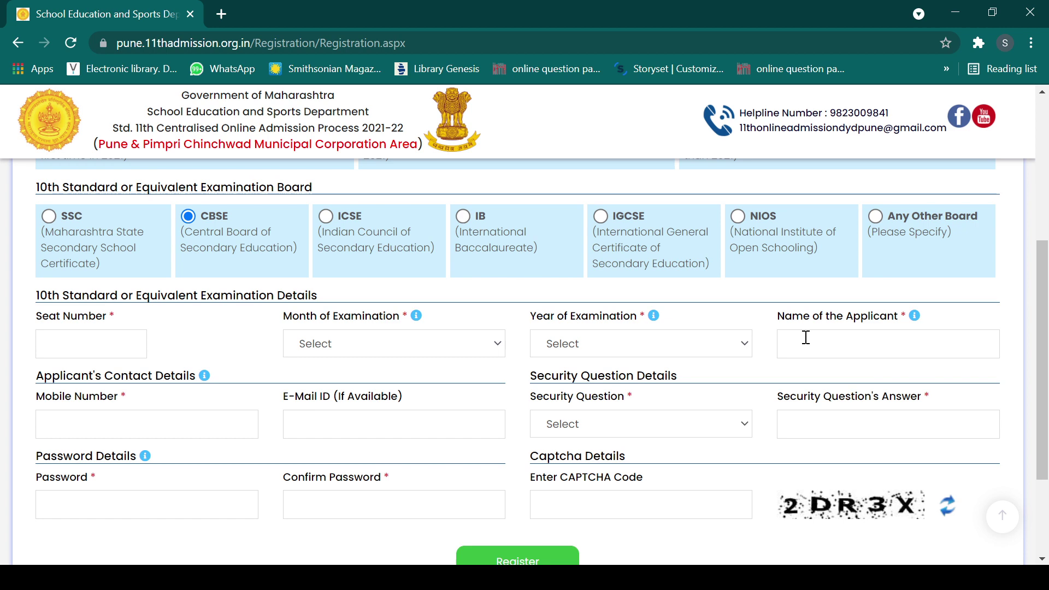
Submit the registration, acknowledge the confirmation message and return to the Pune home page.
scroll(354, 394, "down", 2)
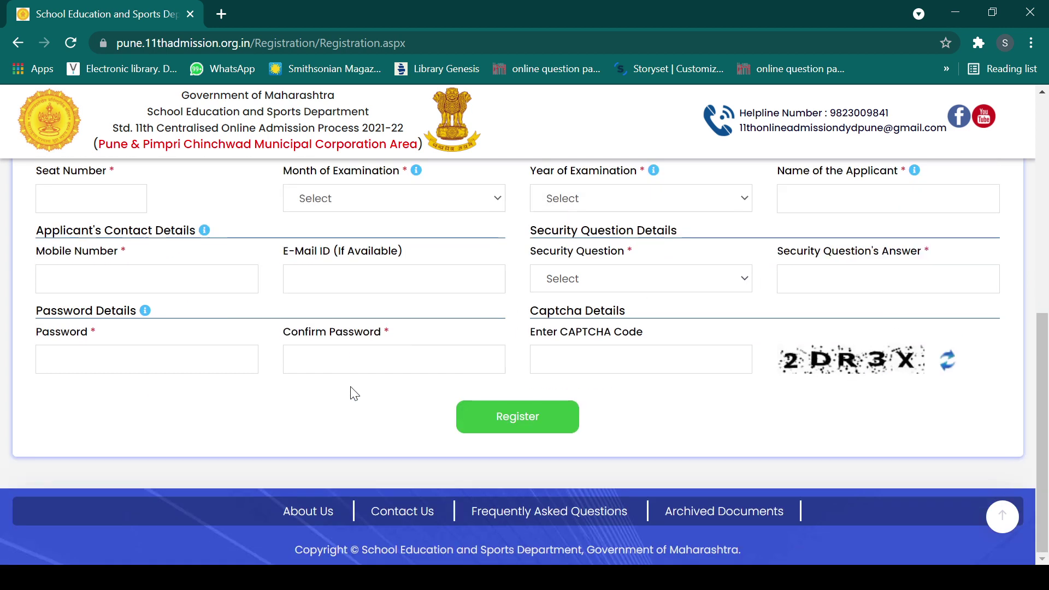
left_click(514, 426)
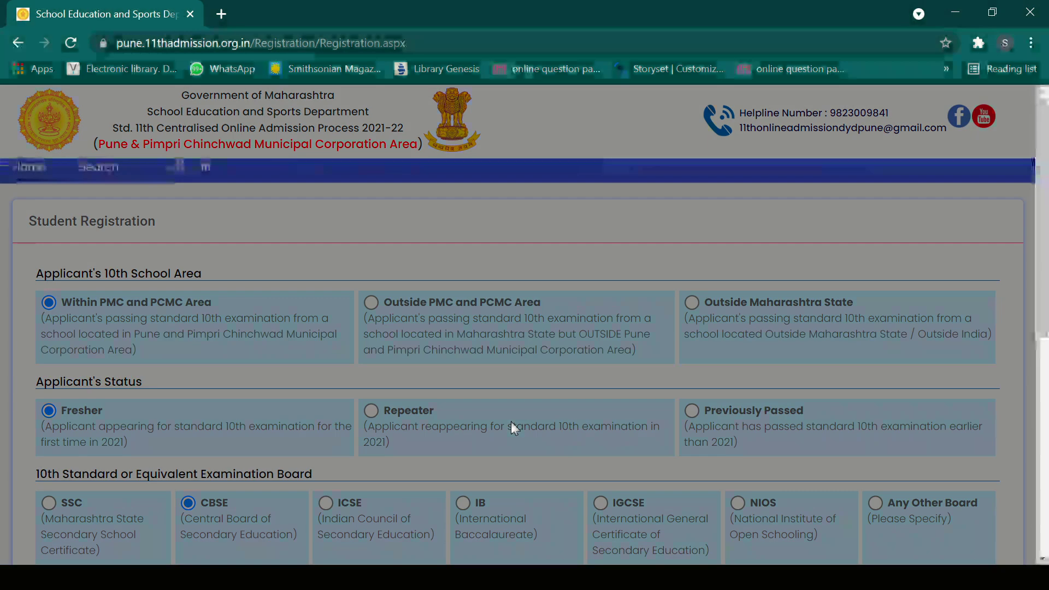
left_click(807, 358)
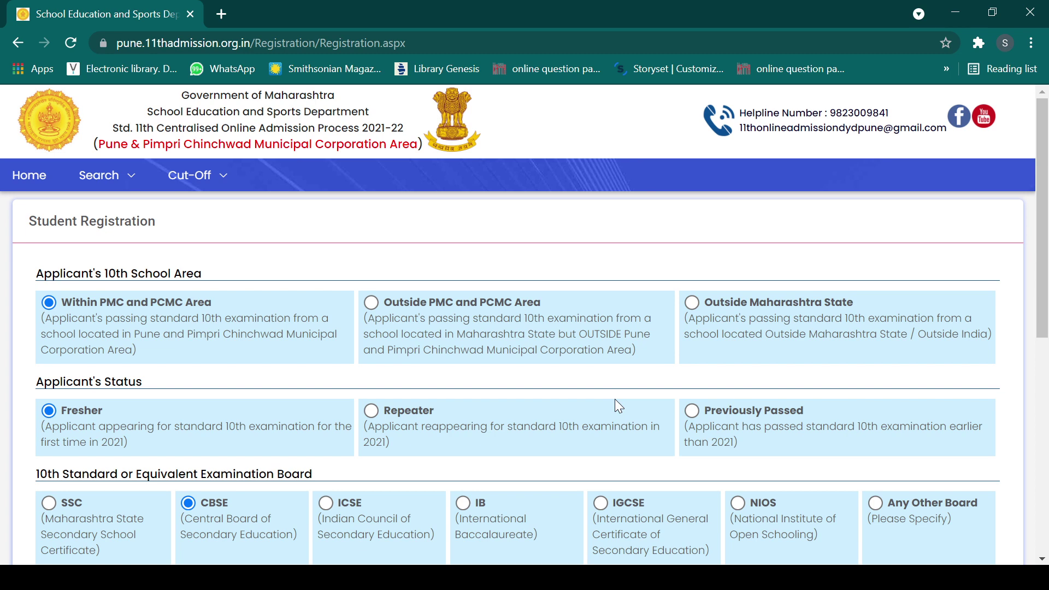
scroll(616, 404, "down", 15)
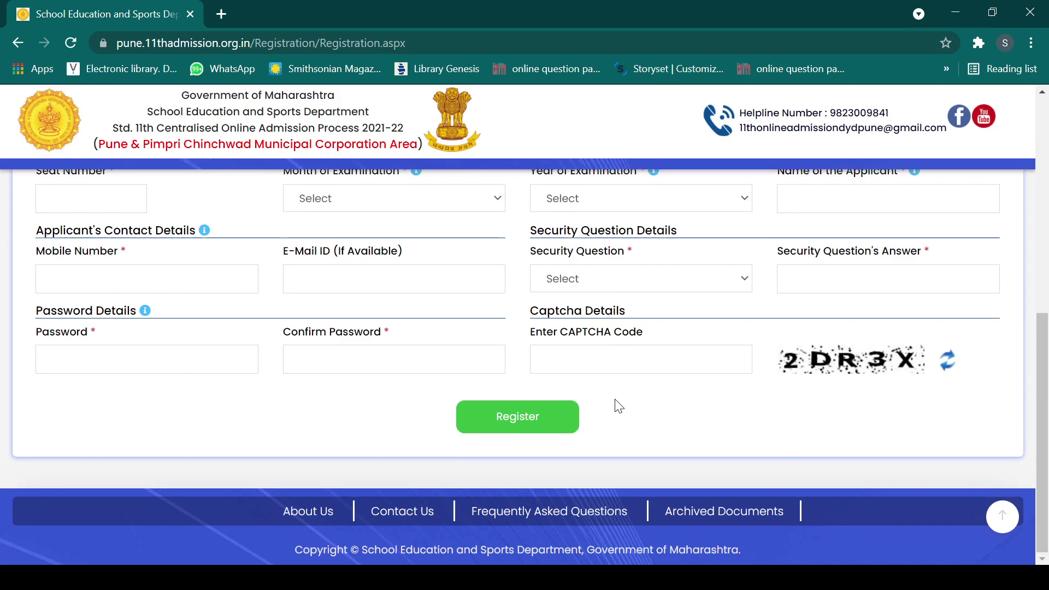
scroll(151, 361, "up", 15)
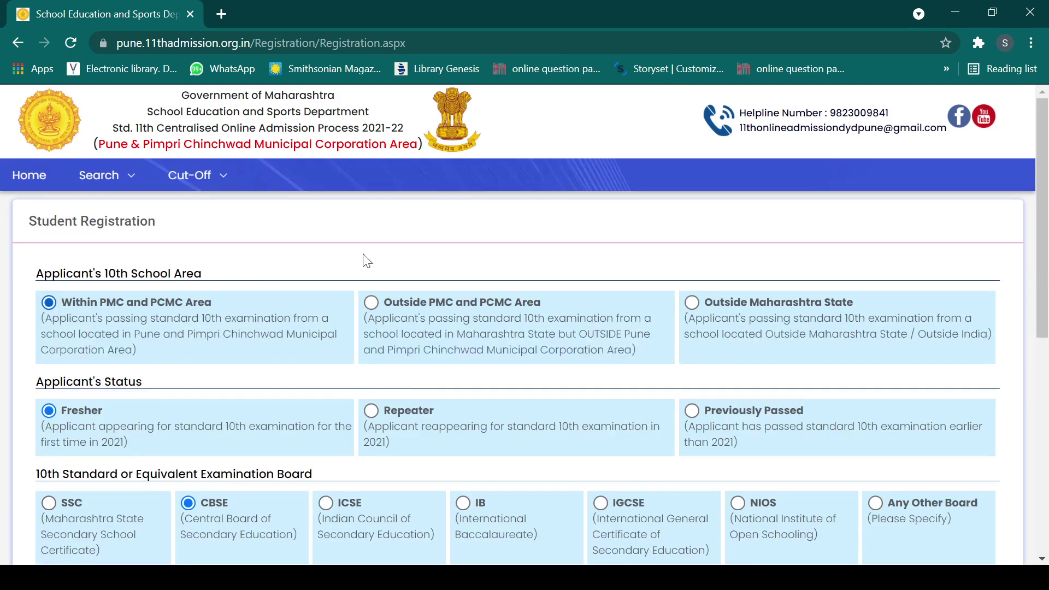
left_click(29, 178)
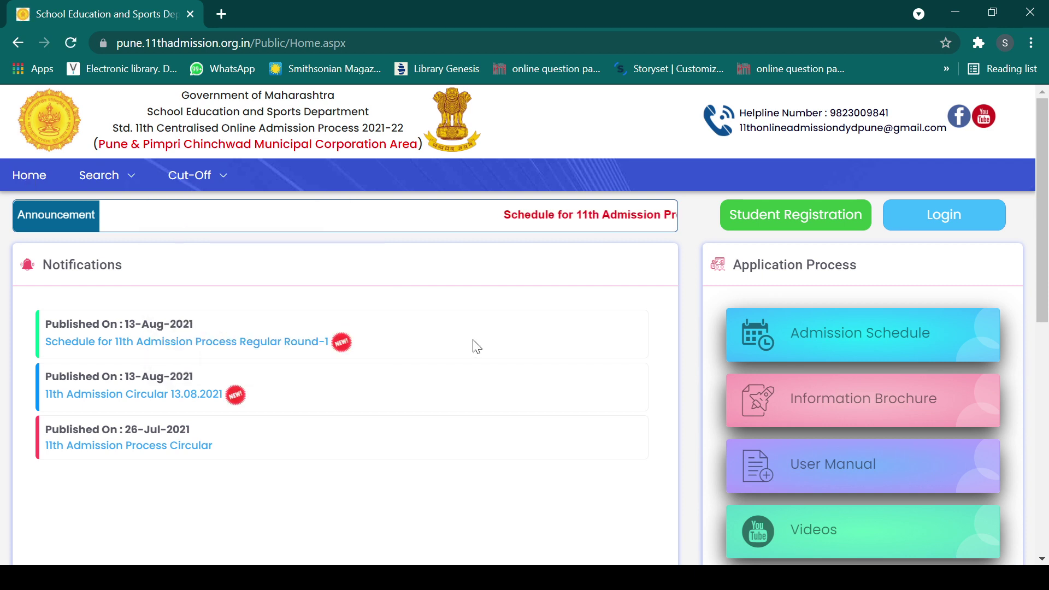
On the student login page, enter the login ID, password and captcha and submit.
left_click(933, 224)
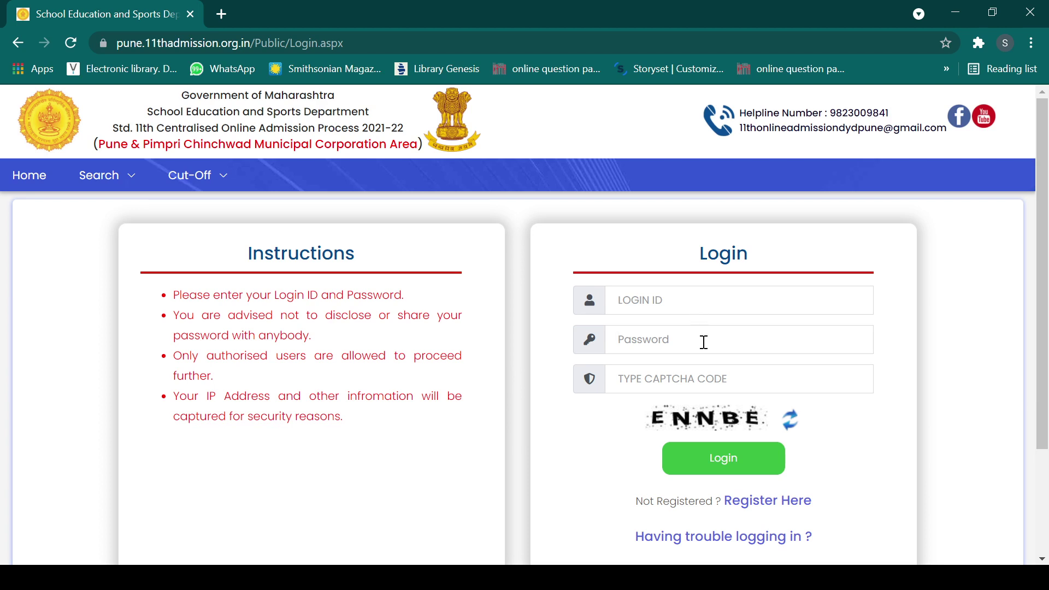
left_click(701, 305)
key("ctrl+v")
left_click(680, 351)
type("•••••••")
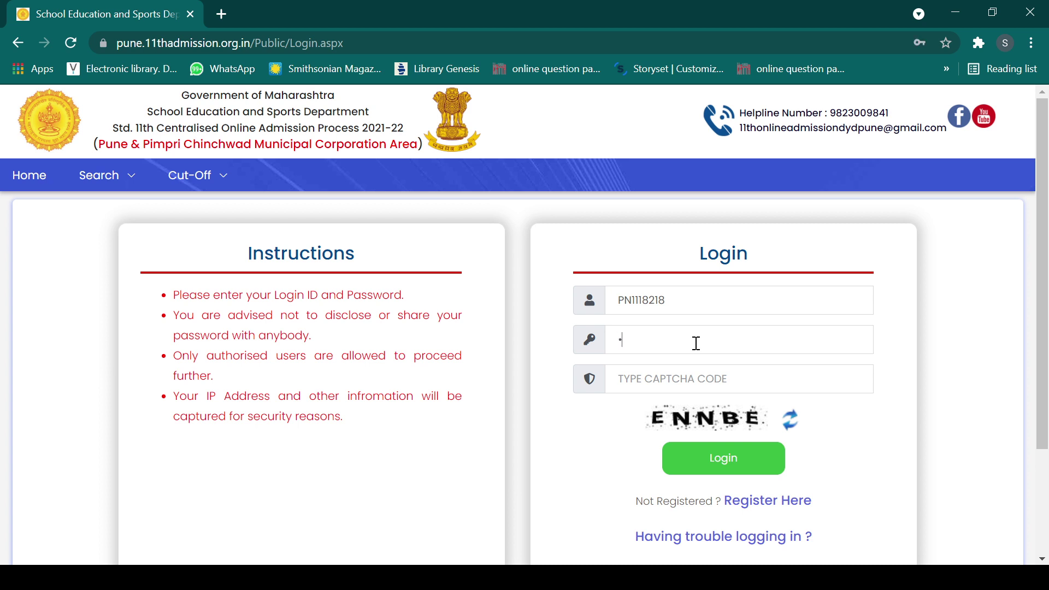
type("•")
type("ENNB")
type("E")
key("Return")
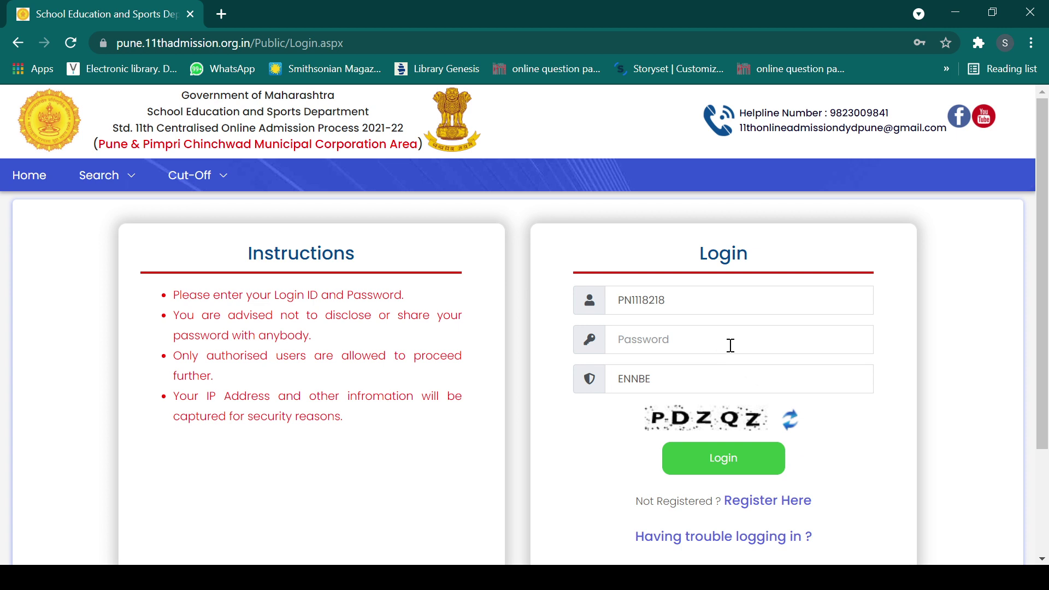
Re-enter the password and the new captcha code, then log in.
type("••••••••")
double_click(662, 379)
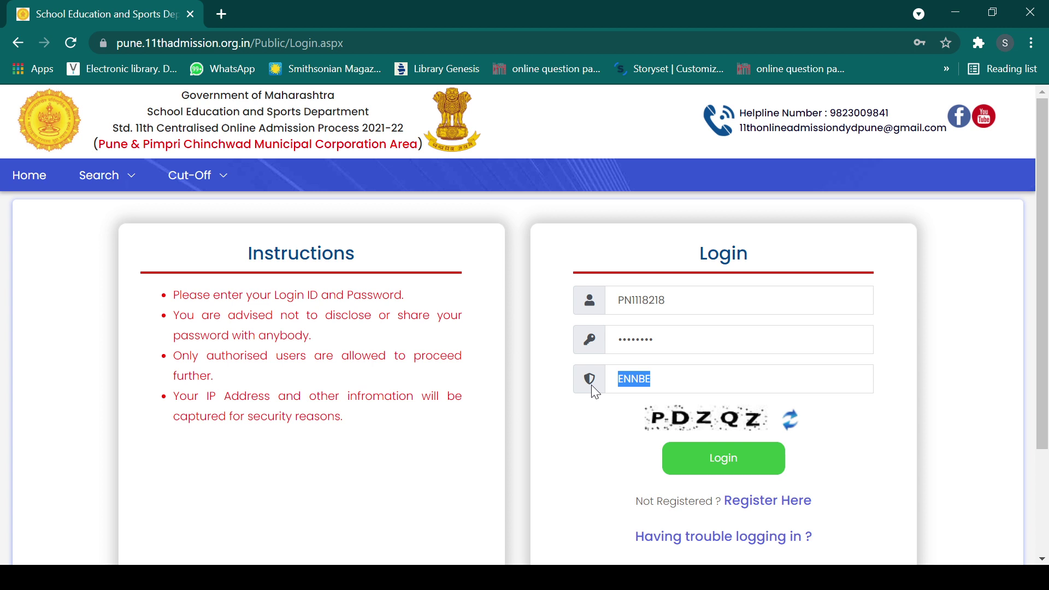
type("PDZQZ")
left_click(700, 458)
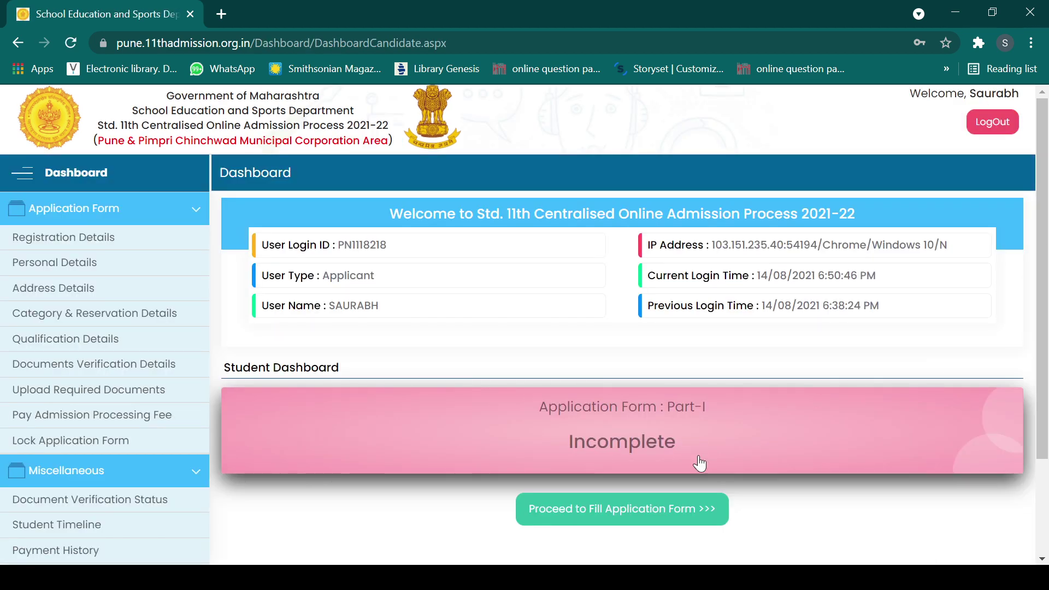
Open Personal Details under Application Form in the dashboard sidebar.
left_click(111, 275)
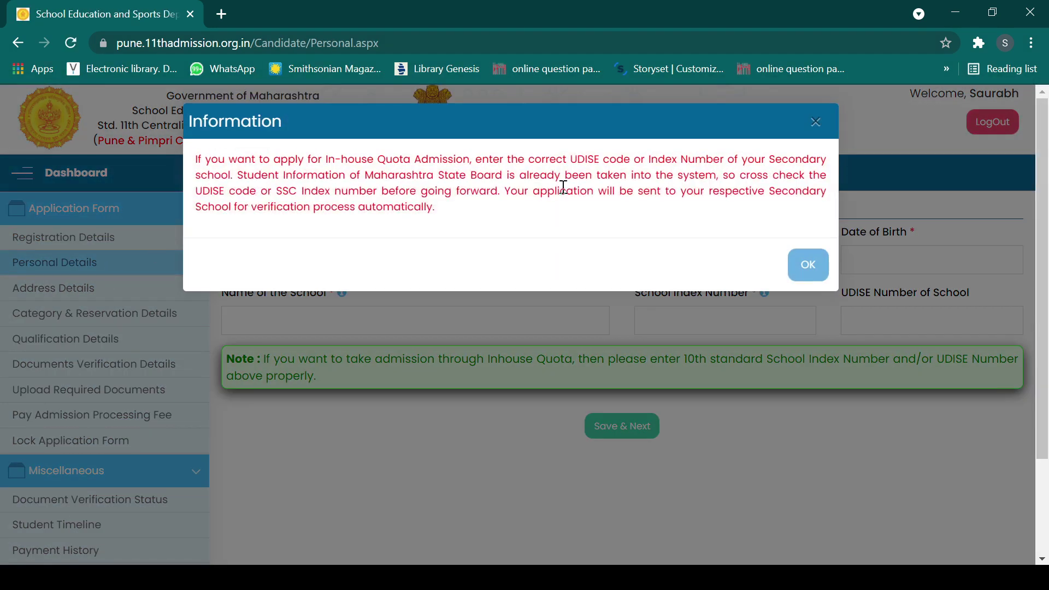
Close the In-house Quota notice, select the School Index Number field and toggle the Application Form sidebar.
left_click(809, 277)
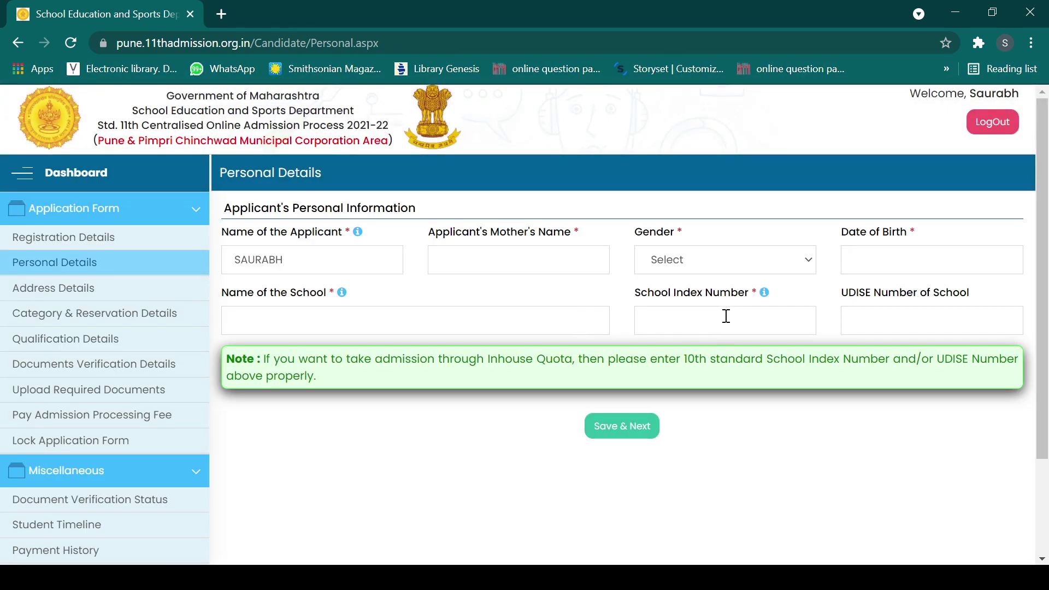
left_click(728, 319)
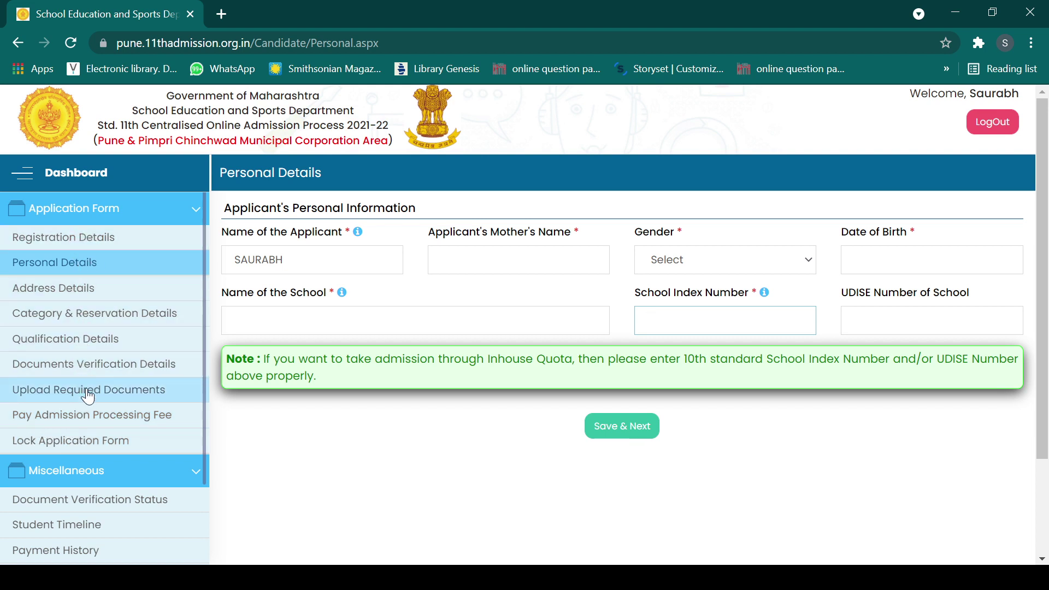
left_click(105, 217)
left_click(105, 214)
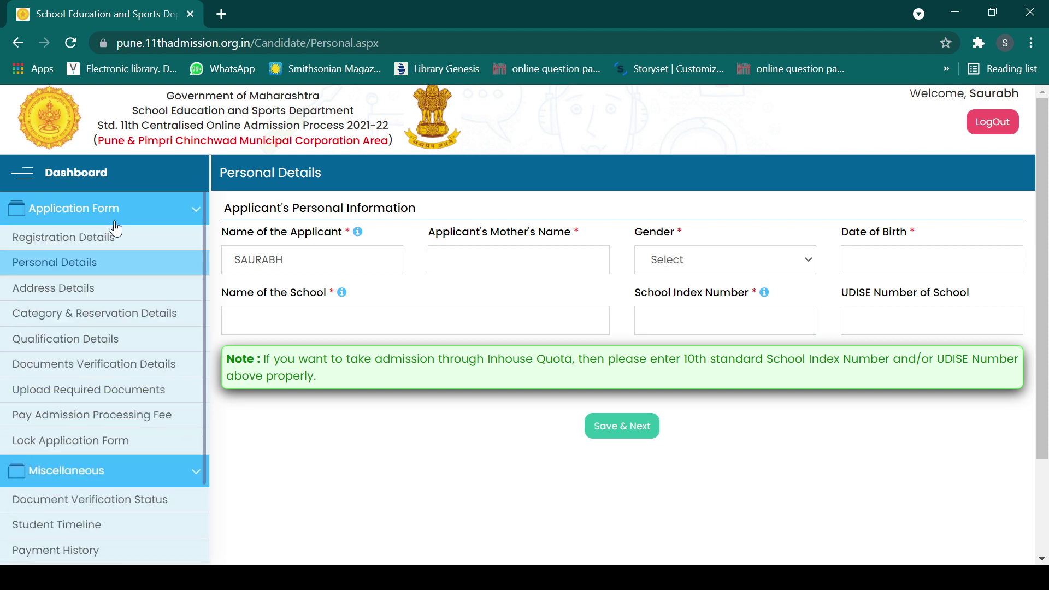